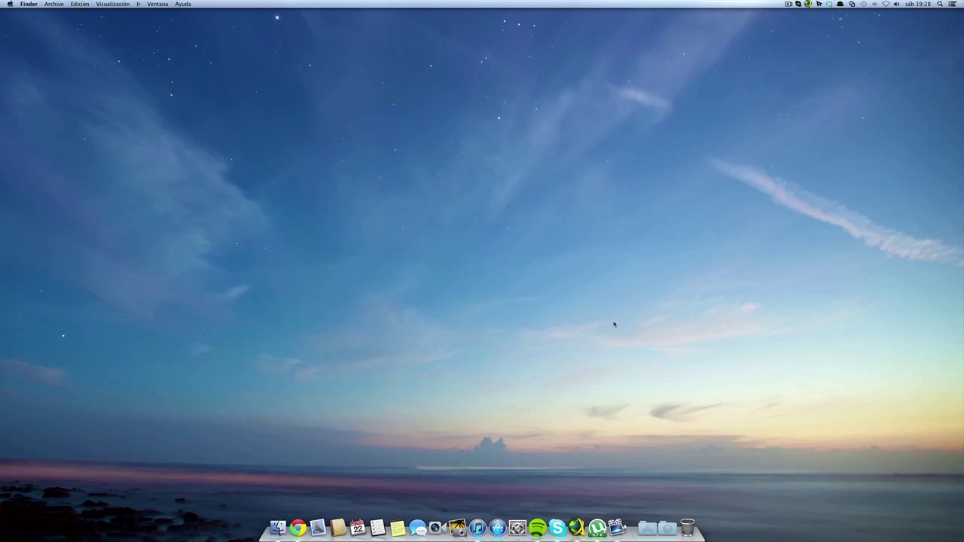
# Launch Photoshop CS6 from the Alfred launcher with the query 'ph'.
pyautogui.hotkey('alt', 'space')
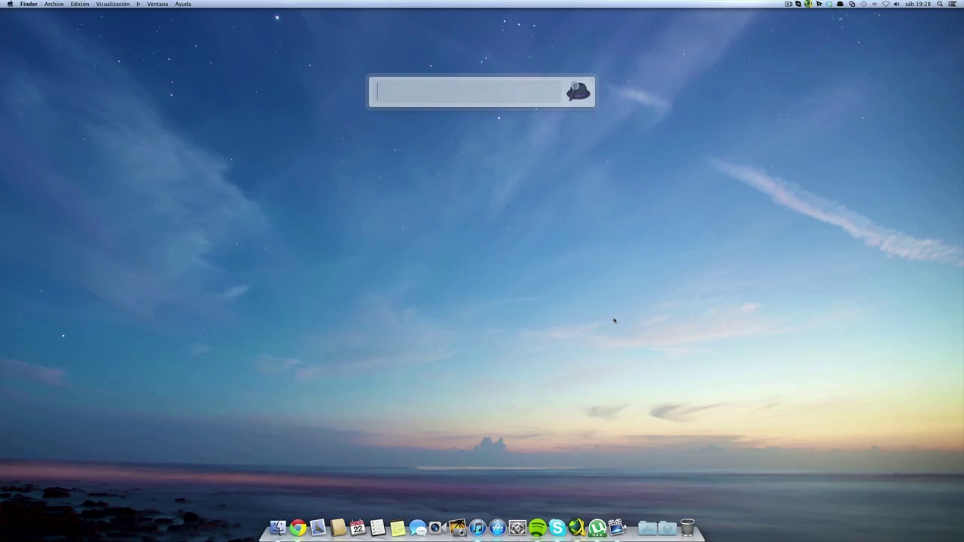
pyautogui.write('ph')
pyautogui.press('Return')
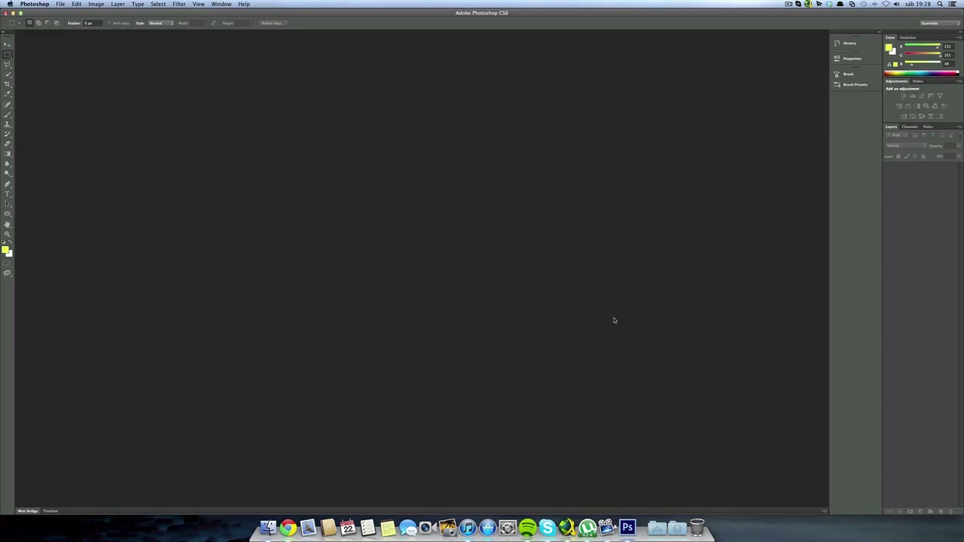
# Hide the Dock, maximise Photoshop, reset colours to black/white, and pick the Brush tool.
pyautogui.press('alt+super+d')
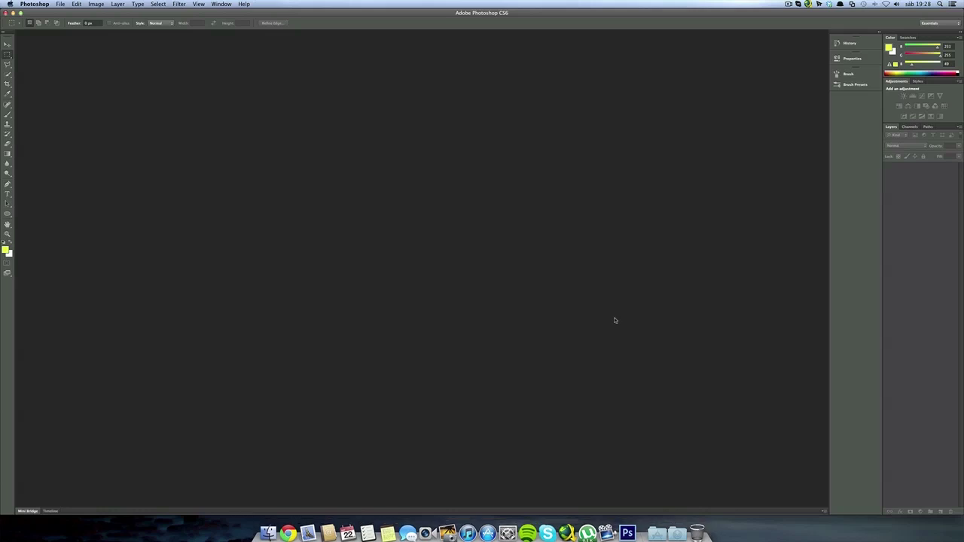
pyautogui.click(21, 13)
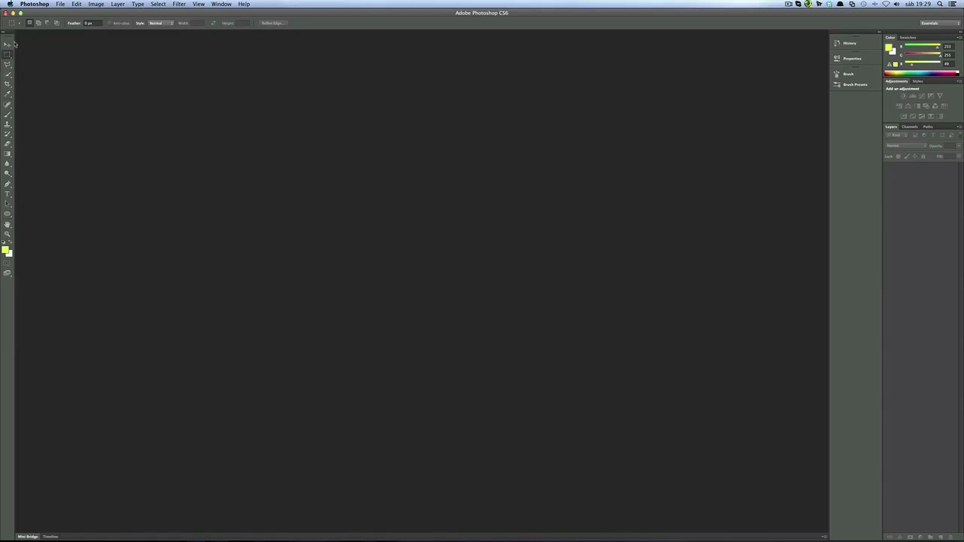
pyautogui.press('d')
pyautogui.click(9, 116)
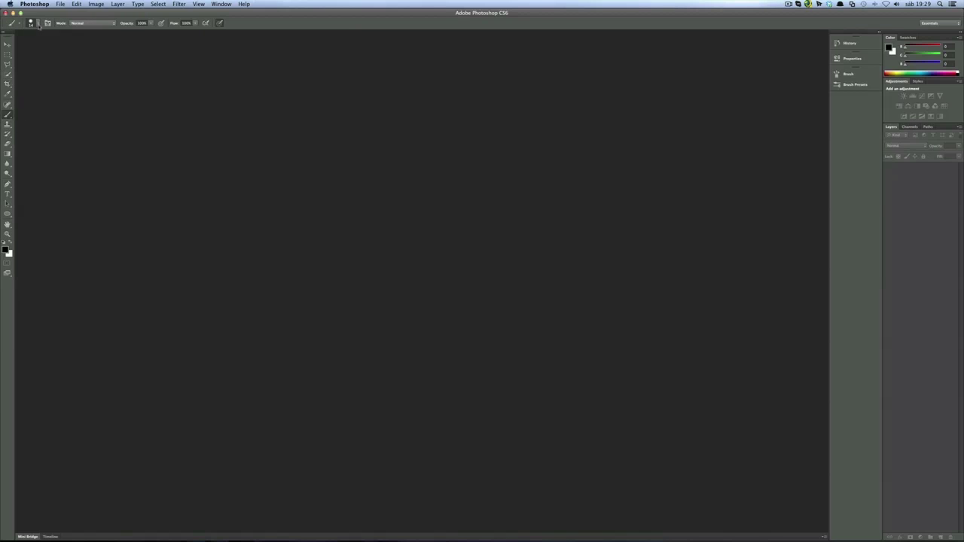
# Cycle through the Pencil, Brush and Eraser tools, ending on the Move tool.
pyautogui.click(7, 117)
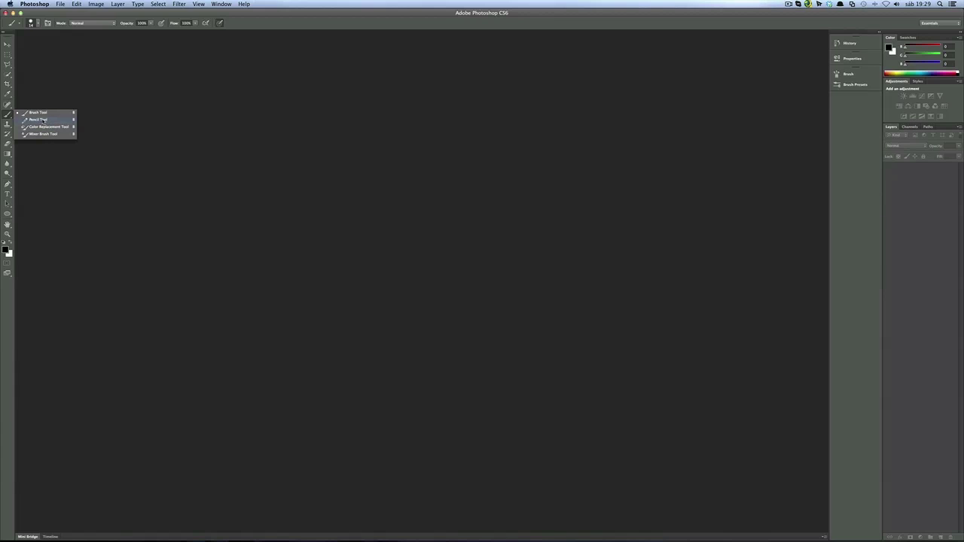
pyautogui.click(44, 121)
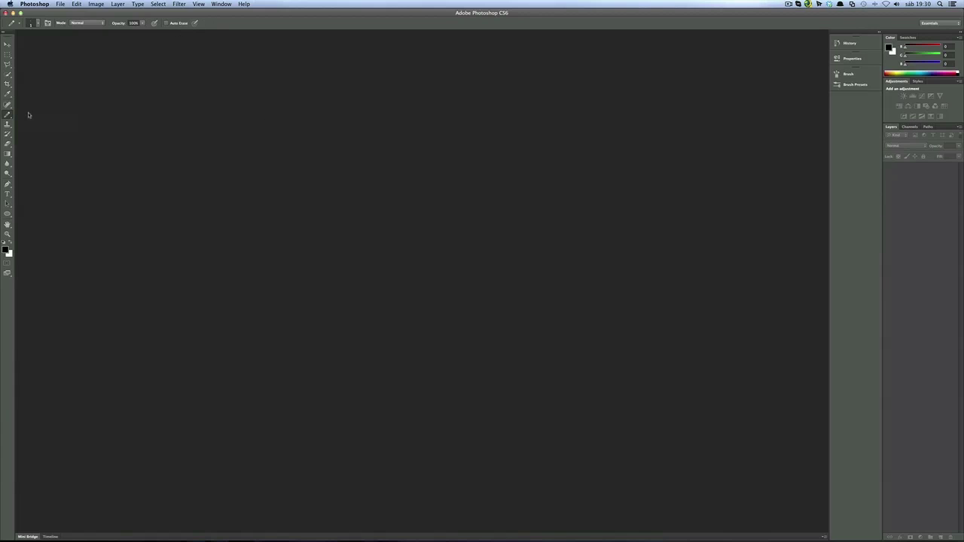
pyautogui.moveTo(7, 118); pyautogui.dragTo(34, 113)
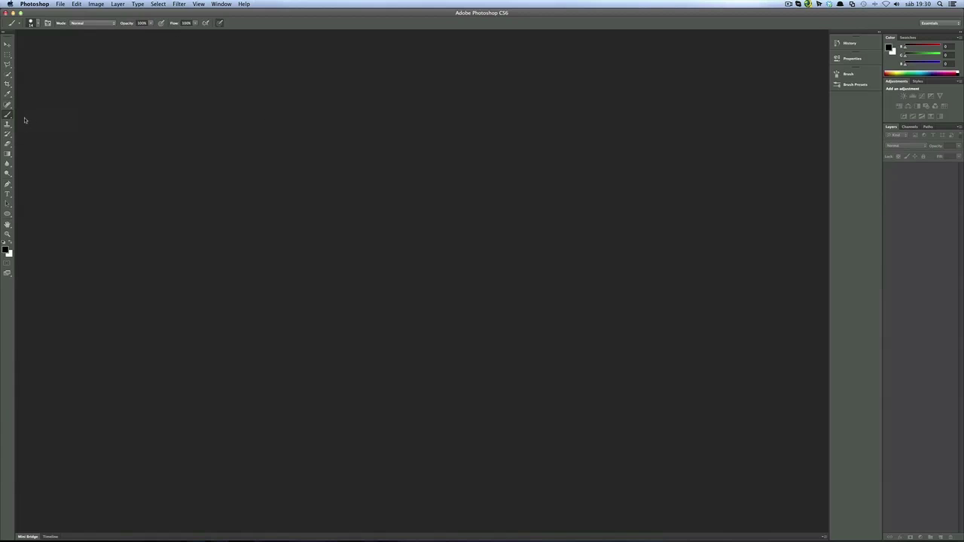
pyautogui.click(8, 145)
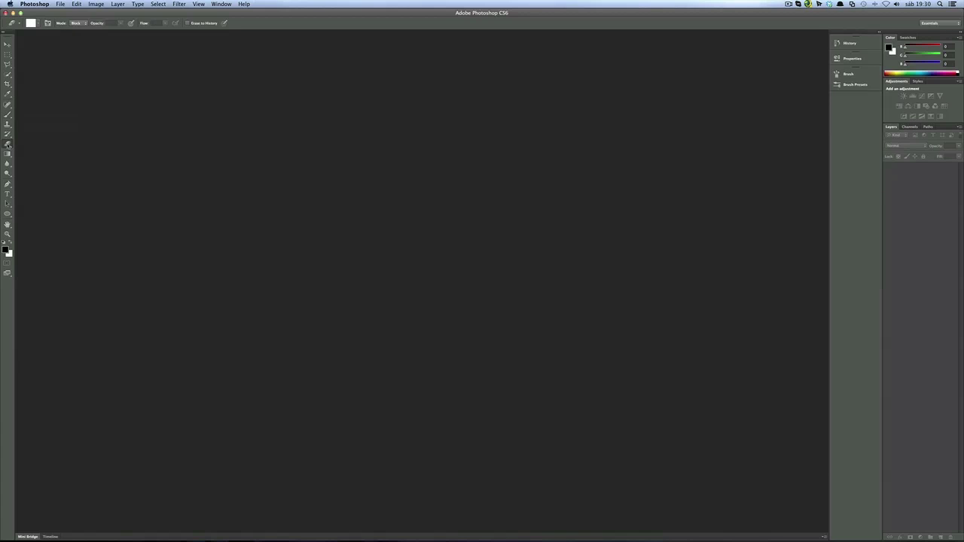
pyautogui.click(7, 46)
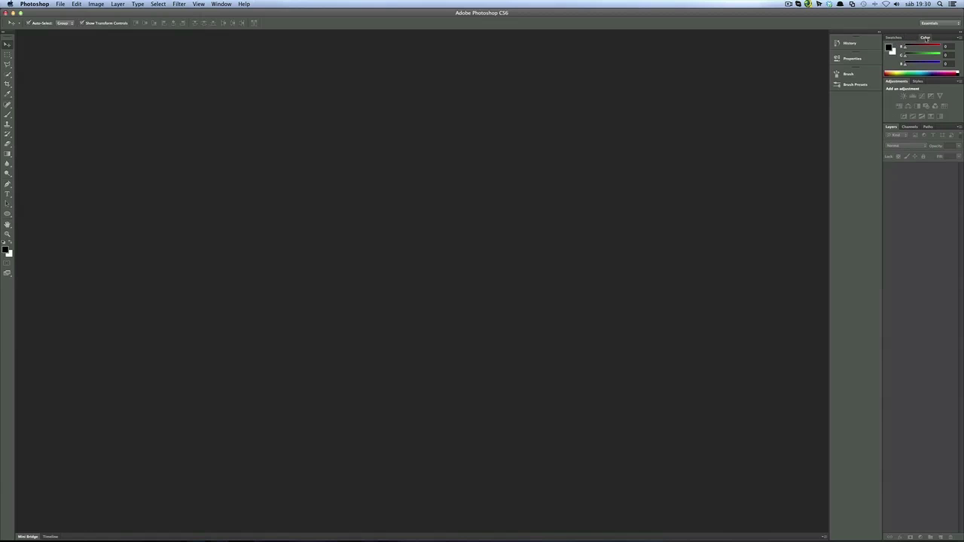
# Undock Swatches from the Color group and dock it beside History, Properties and Brush panels.
pyautogui.click(910, 37)
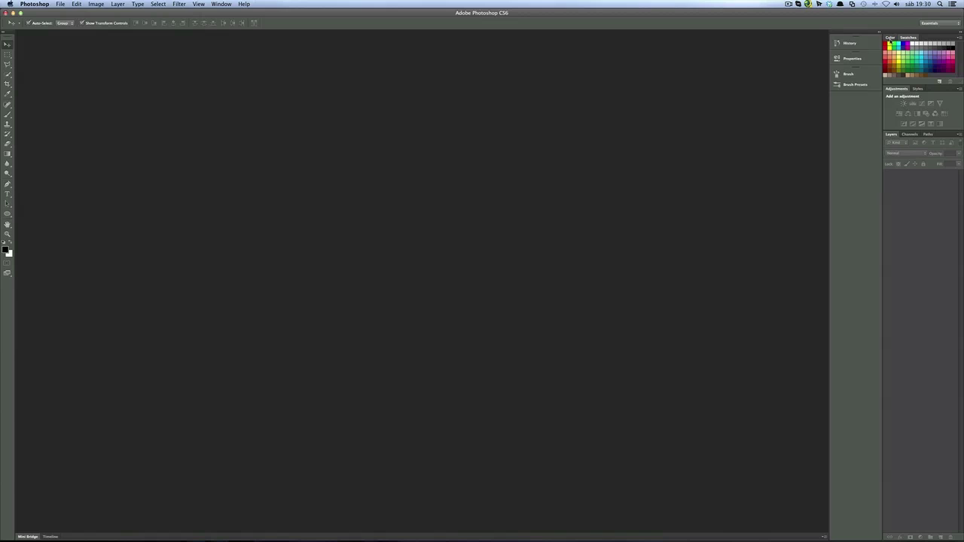
pyautogui.click(890, 38)
pyautogui.click(908, 38)
pyautogui.moveTo(914, 40)
pyautogui.mouseDown()
pyautogui.moveTo(905, 58)
pyautogui.moveTo(727, 52)
pyautogui.mouseUp()
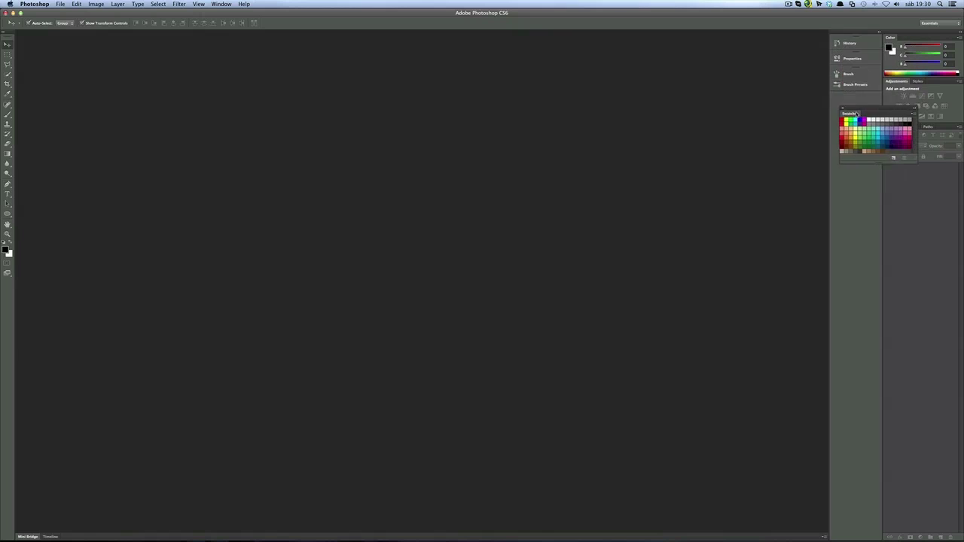
pyautogui.moveTo(728, 52); pyautogui.dragTo(856, 100)
pyautogui.click(857, 102)
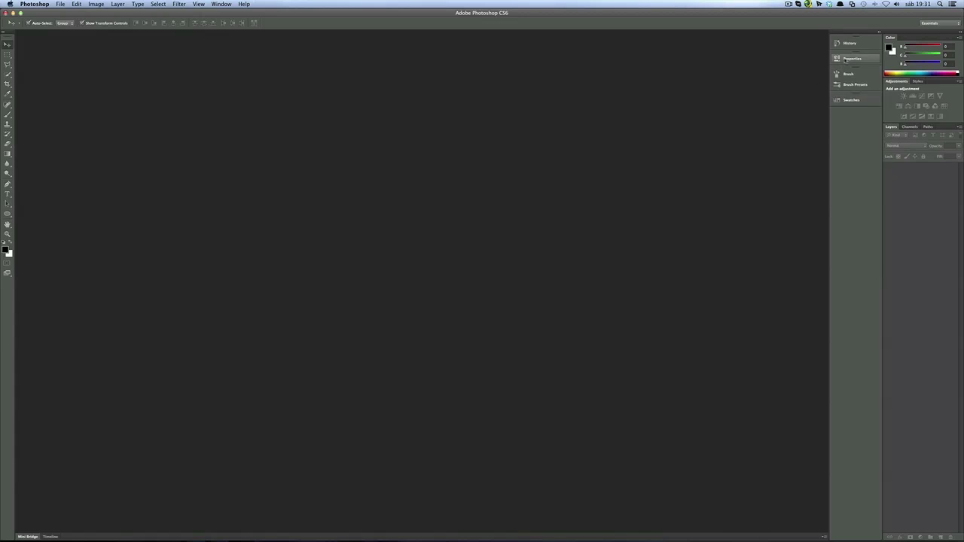
pyautogui.click(940, 23)
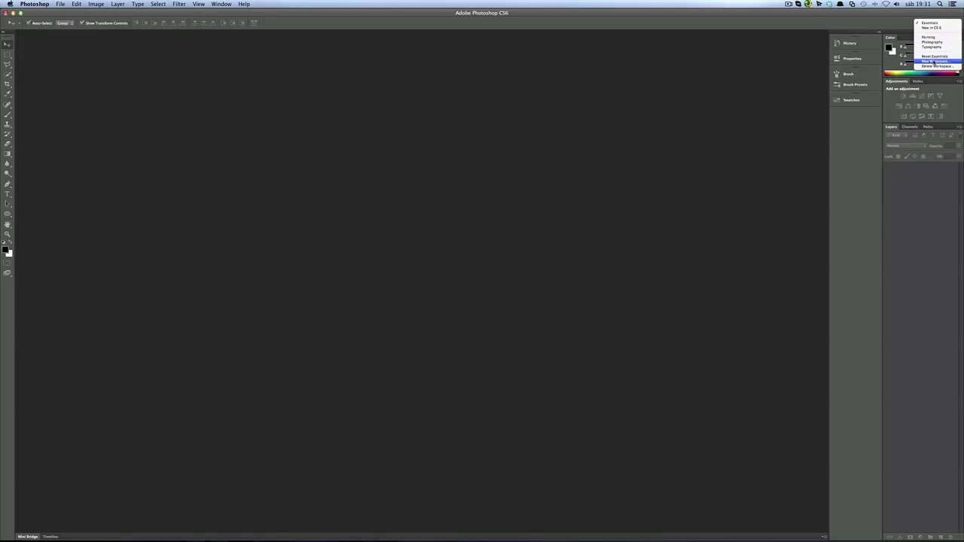
# Load the Photography workspace with its Histogram and Navigator panels.
pyautogui.click(934, 21)
pyautogui.click(940, 43)
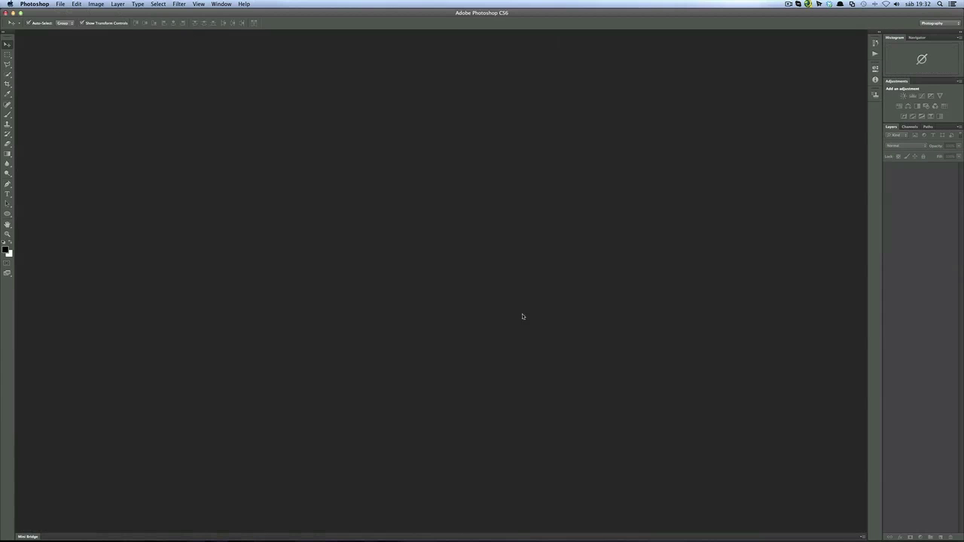
pyautogui.click(61, 3)
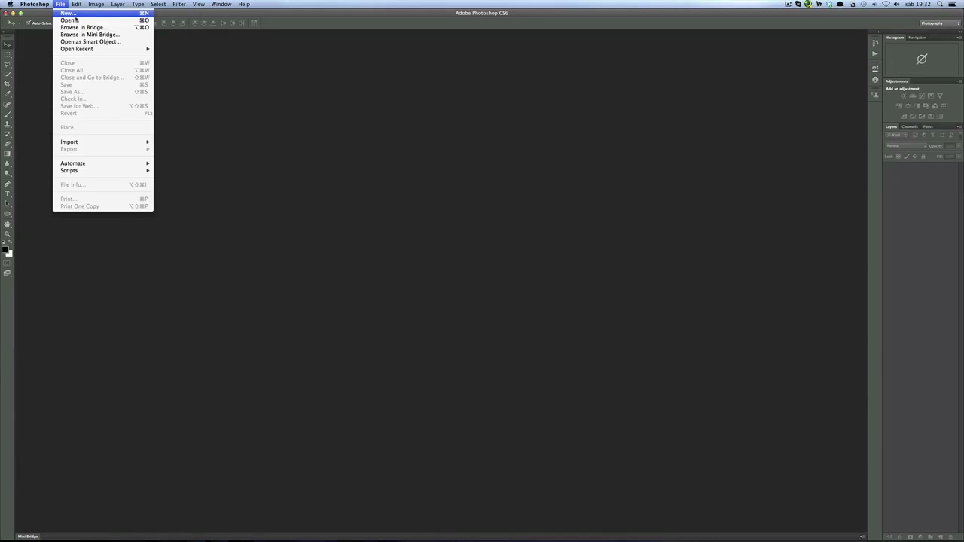
# Open design.psd from recent files and pull the Layers panel out to float.
pyautogui.click(633, 238)
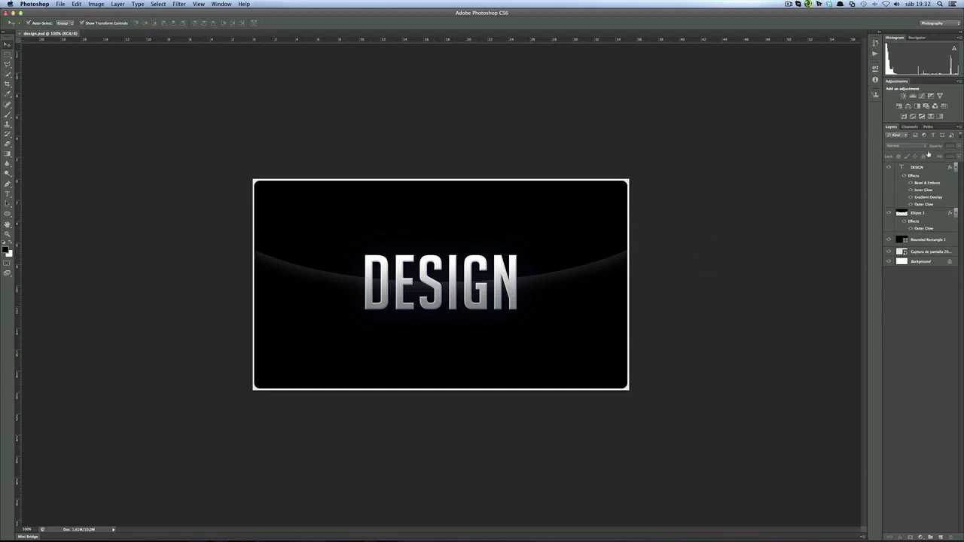
pyautogui.moveTo(891, 127)
pyautogui.mouseDown()
pyautogui.moveTo(717, 72)
pyautogui.moveTo(726, 116)
pyautogui.mouseUp()
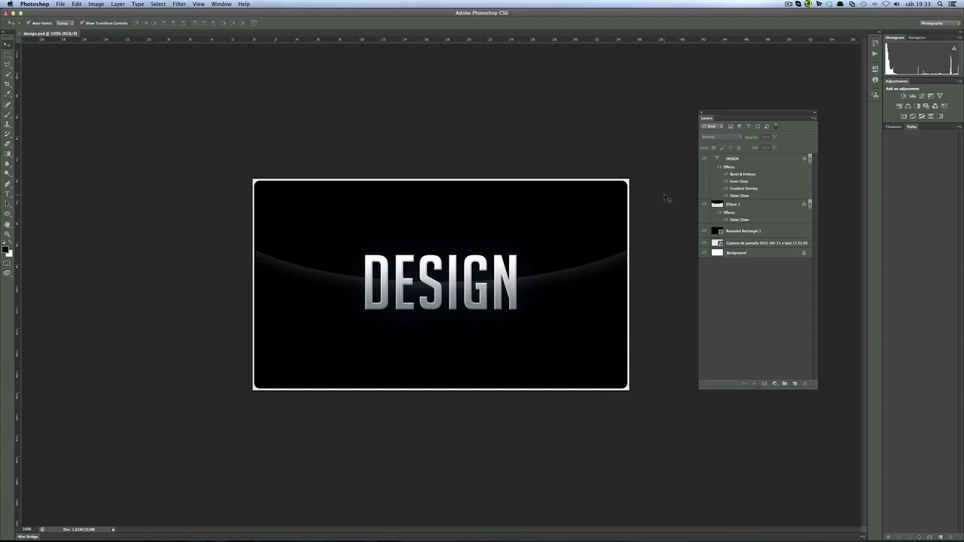
# Restack the Ellipse 1 arc above DESIGN and nudge the text up to test the layering.
pyautogui.click(741, 244)
pyautogui.click(734, 159)
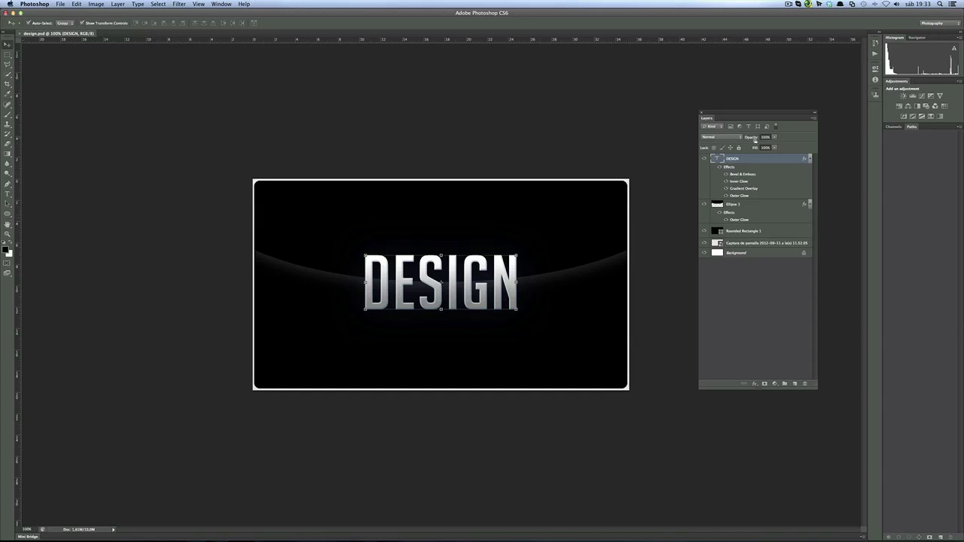
pyautogui.click(737, 206)
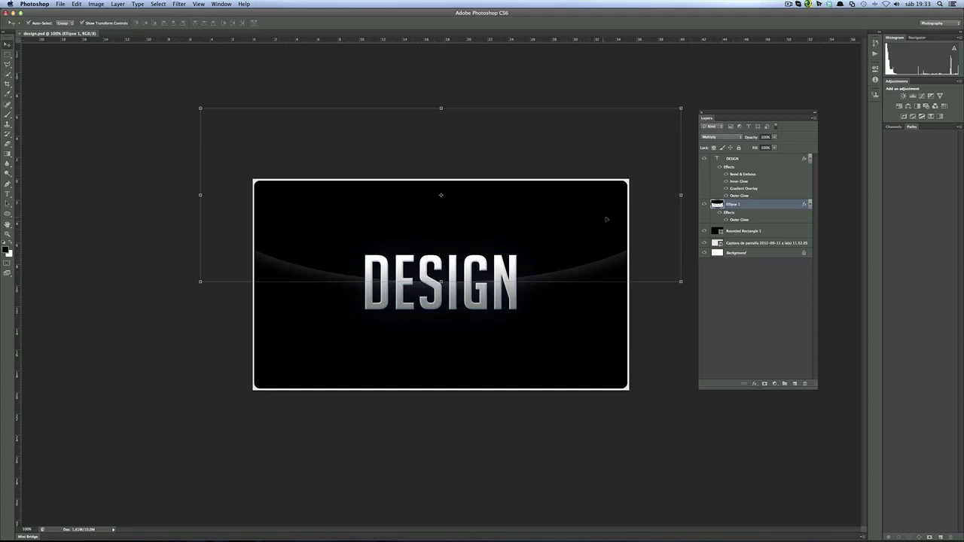
pyautogui.moveTo(737, 205); pyautogui.dragTo(736, 189)
pyautogui.moveTo(735, 161); pyautogui.dragTo(735, 161)
pyautogui.click(673, 337)
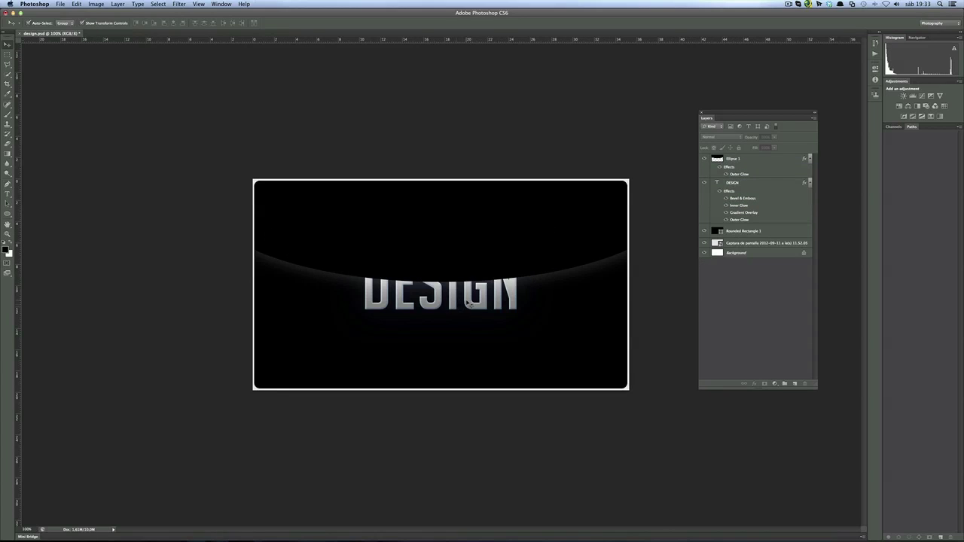
pyautogui.moveTo(464, 305); pyautogui.dragTo(471, 251)
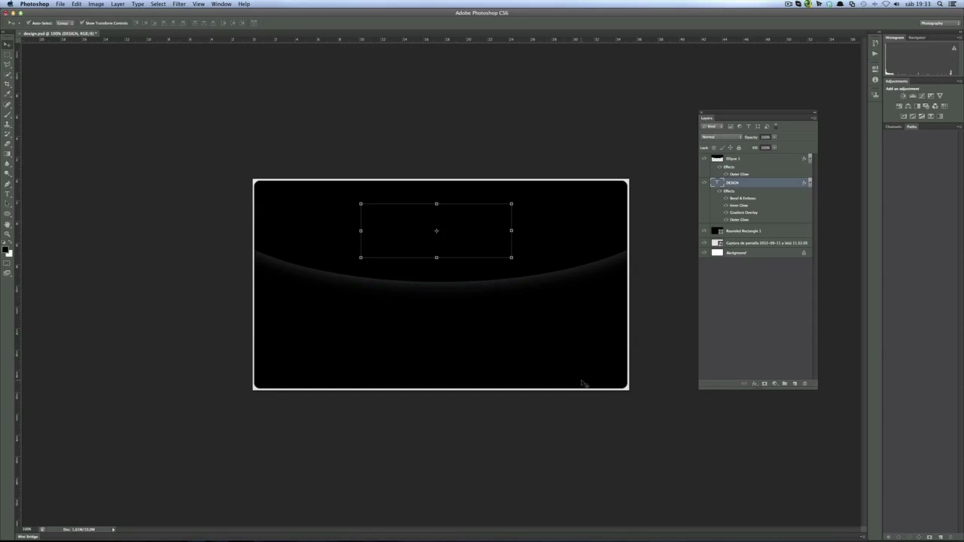
# Undo the text move, put Ellipse 1 back below DESIGN, and redock Layers with Channels and Paths.
pyautogui.press('super+z')
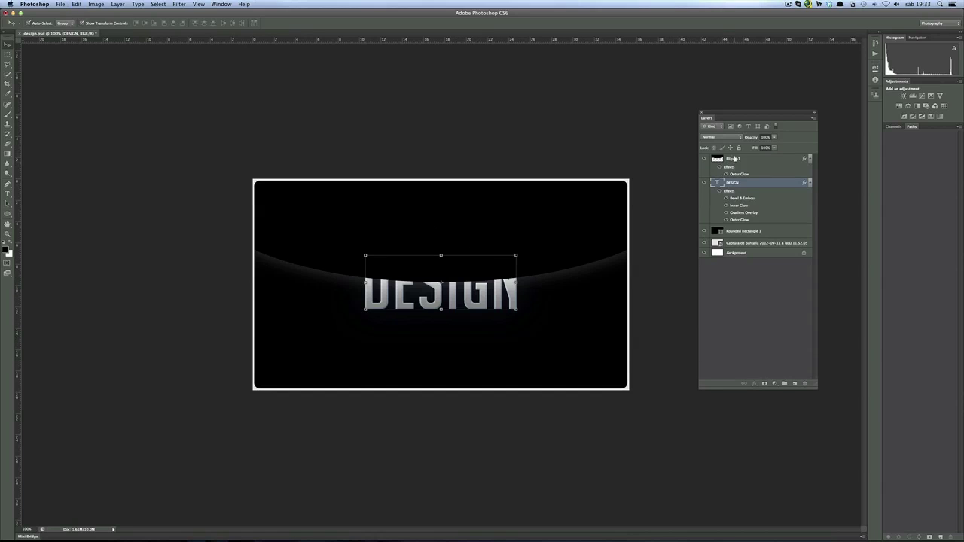
pyautogui.click(735, 160)
pyautogui.click(743, 184)
pyautogui.moveTo(741, 160); pyautogui.dragTo(741, 226)
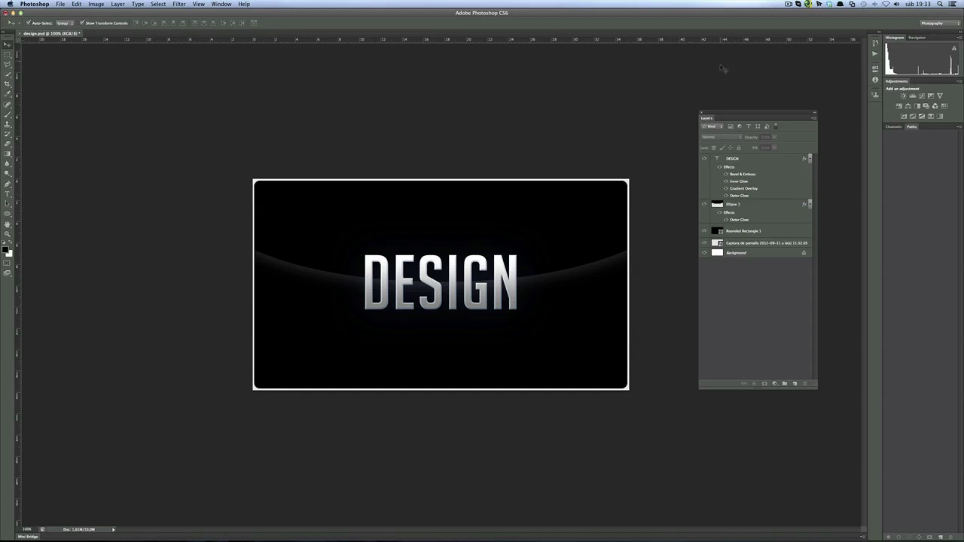
pyautogui.moveTo(728, 113)
pyautogui.mouseDown()
pyautogui.moveTo(903, 128)
pyautogui.moveTo(891, 128)
pyautogui.mouseUp()
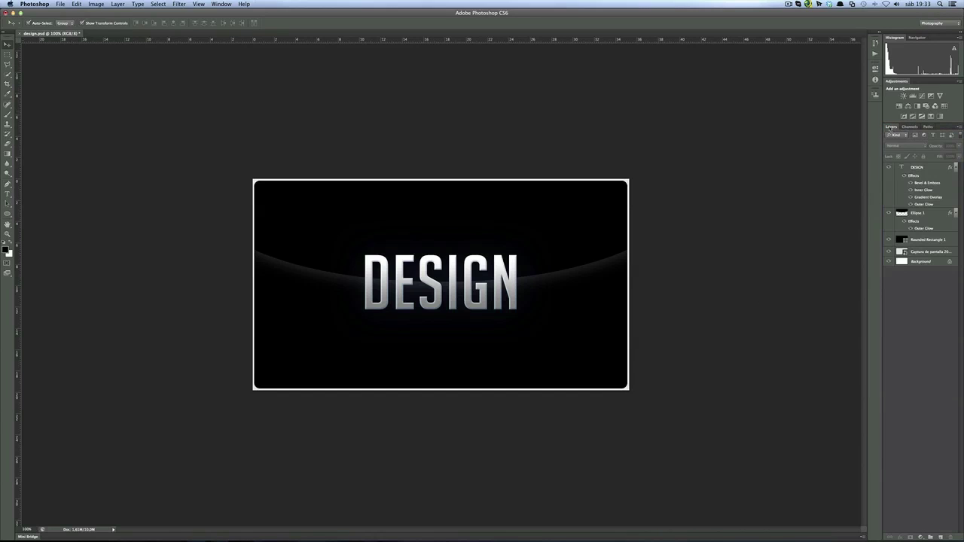